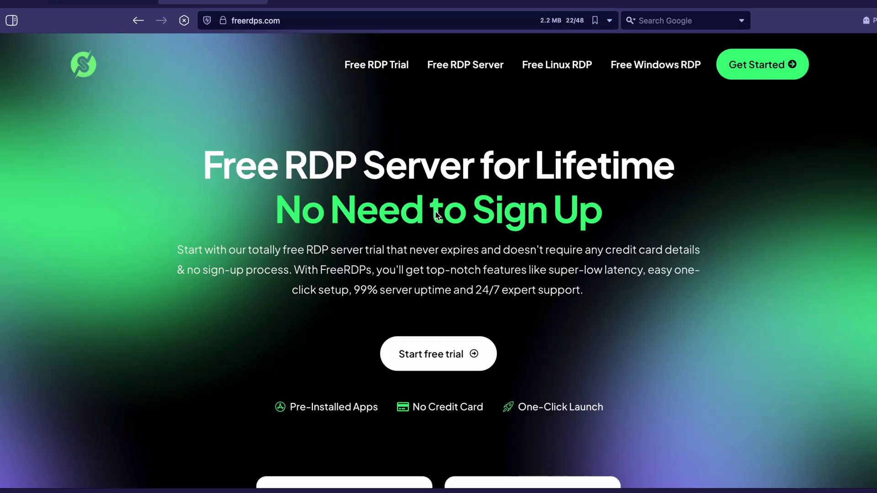
Highlight the lifetime free RDP server and No Need to Sign Up lines, then dismiss the 30 Days trial popup
triple_click(419, 184)
triple_click(399, 179)
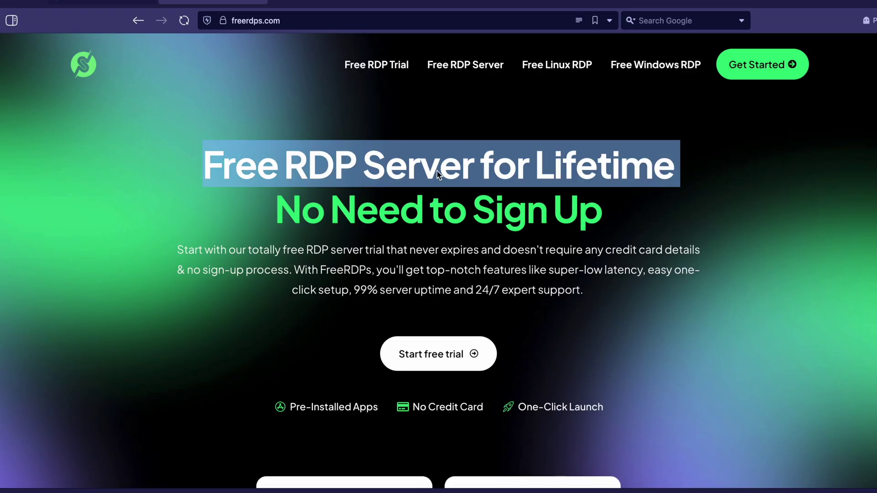
triple_click(438, 207)
scroll(402, 237, down, 5)
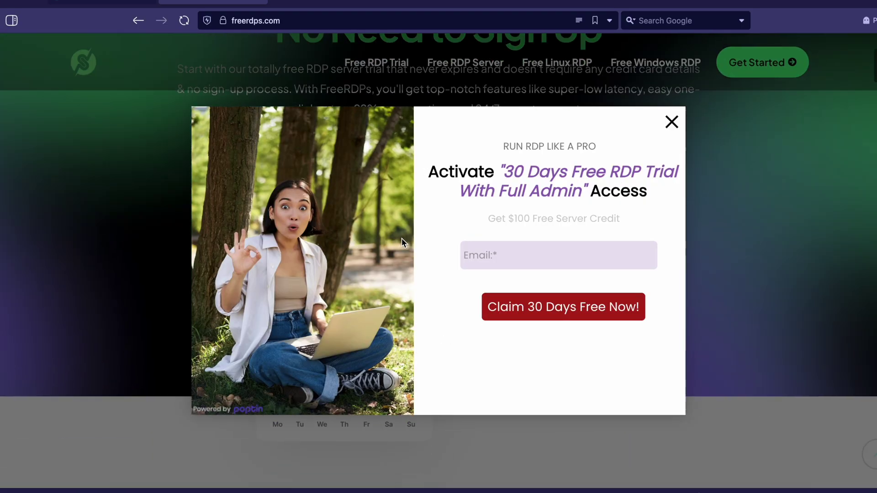
click(672, 119)
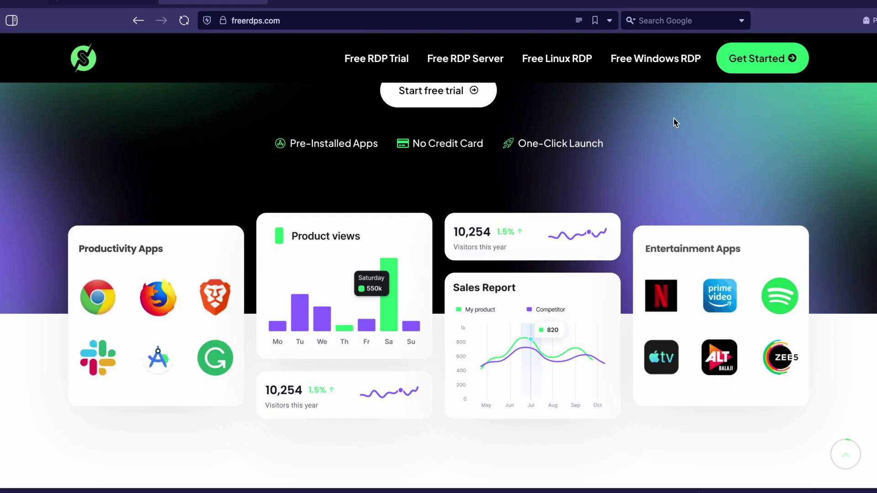
Scroll through the homepage sections and follow the Start free trial offer
scroll(584, 190, up, 5)
scroll(585, 189, down, 7)
scroll(573, 222, down, 10)
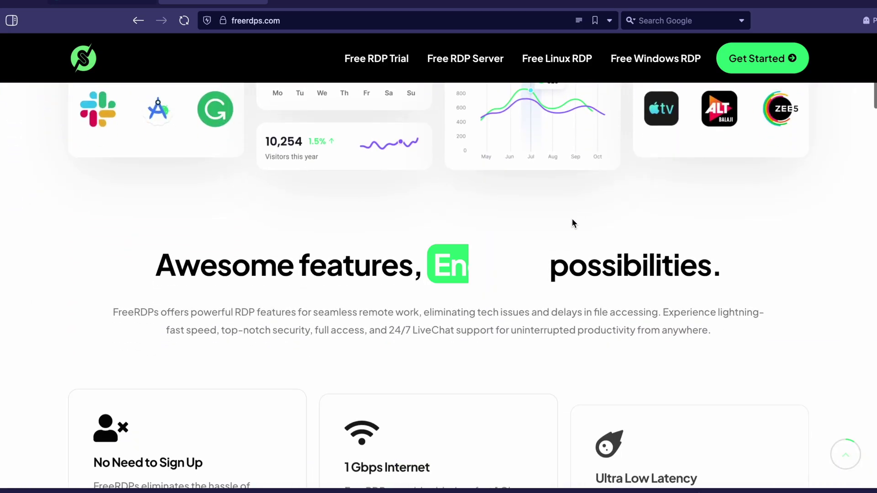
scroll(573, 221, down, 10)
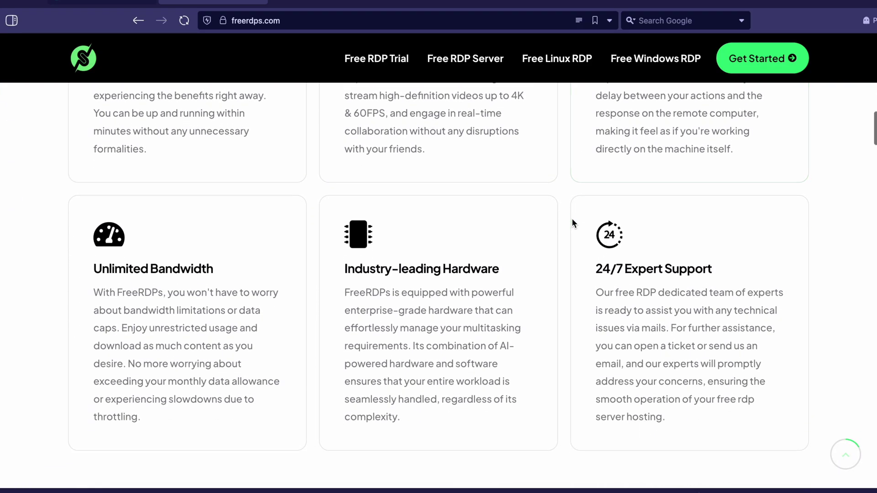
scroll(573, 221, down, 10)
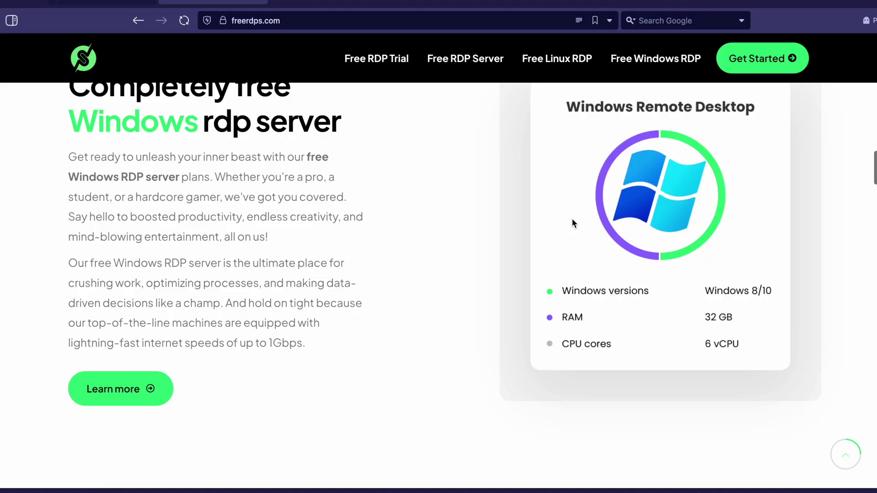
scroll(572, 219, down, 10)
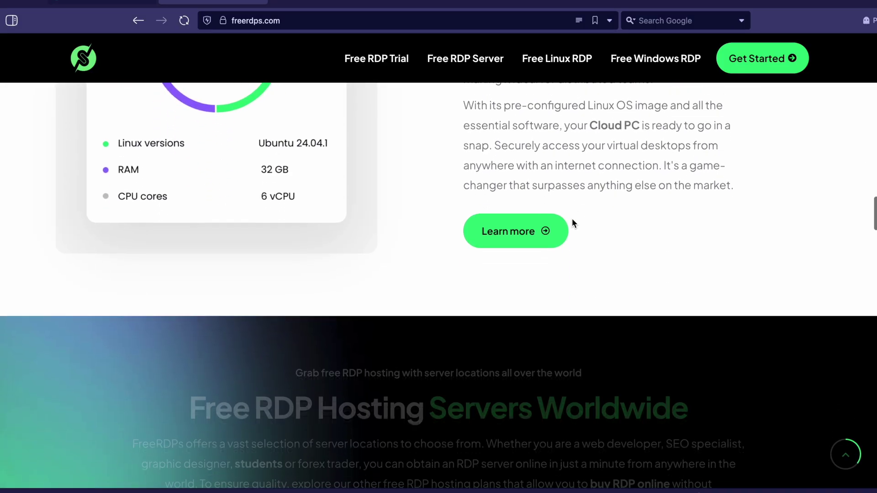
scroll(573, 222, down, 10)
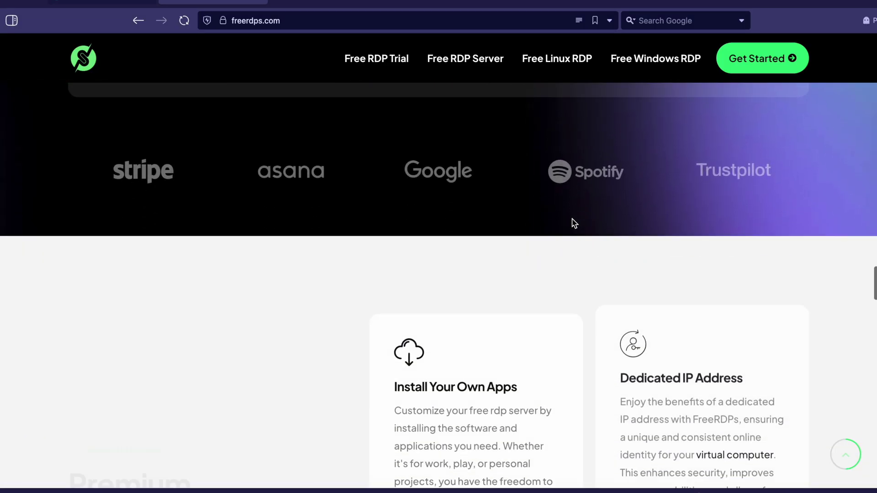
scroll(572, 218, down, 10)
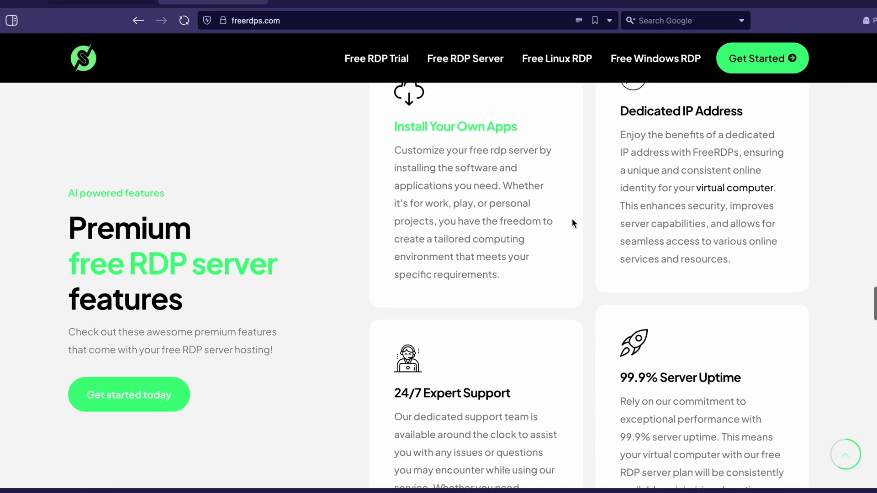
scroll(572, 218, up, 20)
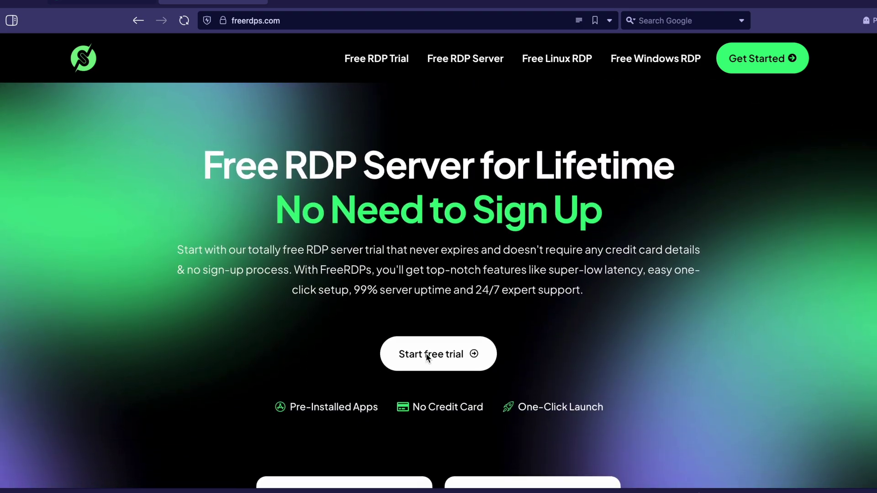
click(427, 355)
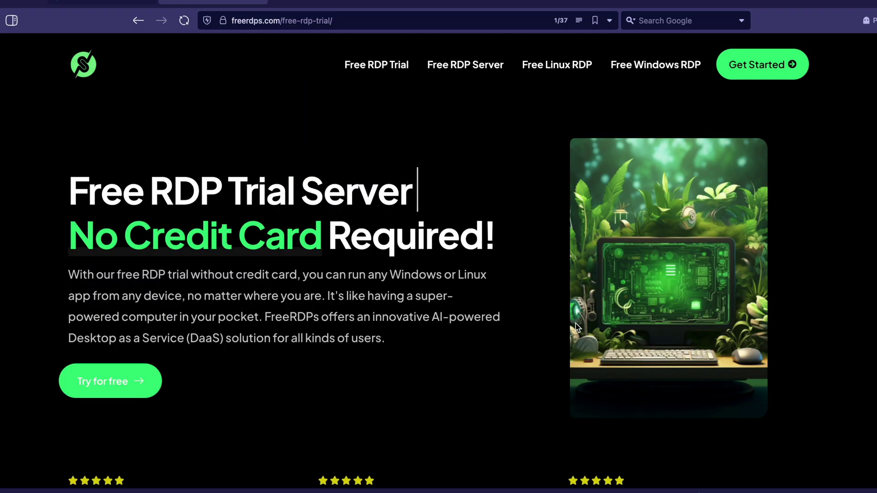
Highlight the trial heading and No Credit Card Required! line, then jump to the pricing plans
double_click(275, 195)
click(275, 195)
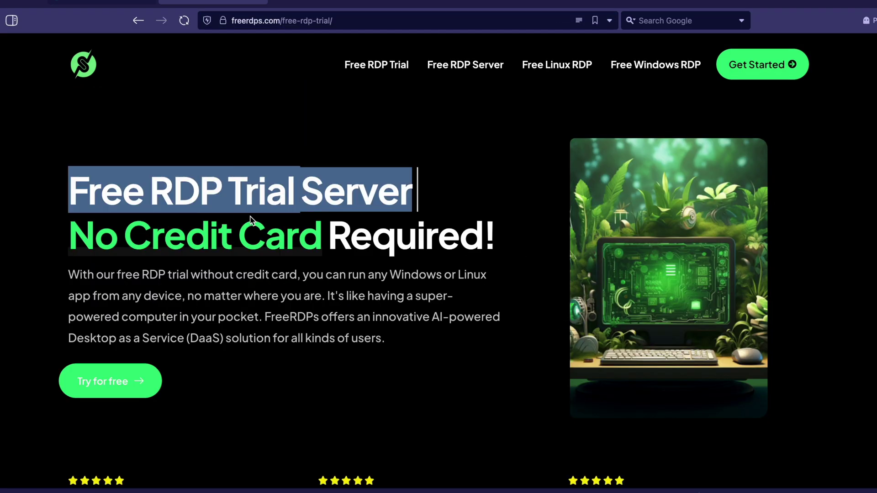
triple_click(326, 253)
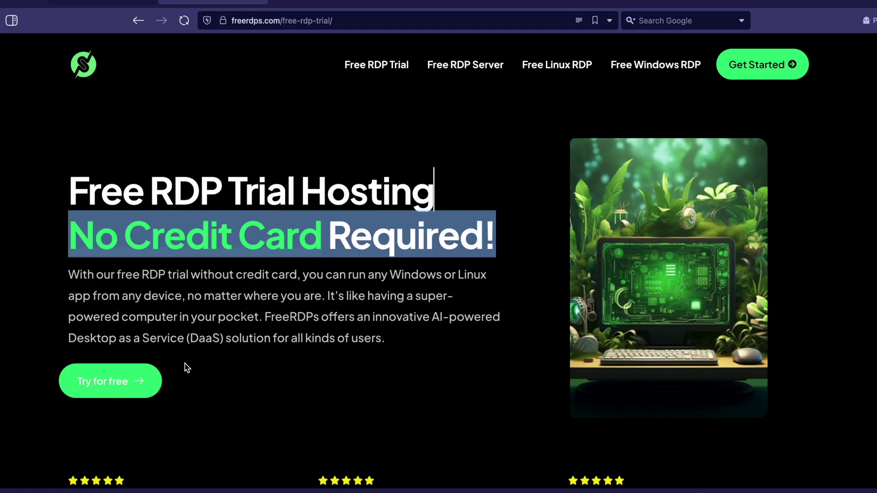
click(127, 387)
scroll(359, 239, up, 1)
Highlight the Startup plan's name and $0 /month price, then the Agency plan name
double_click(402, 139)
click(417, 185)
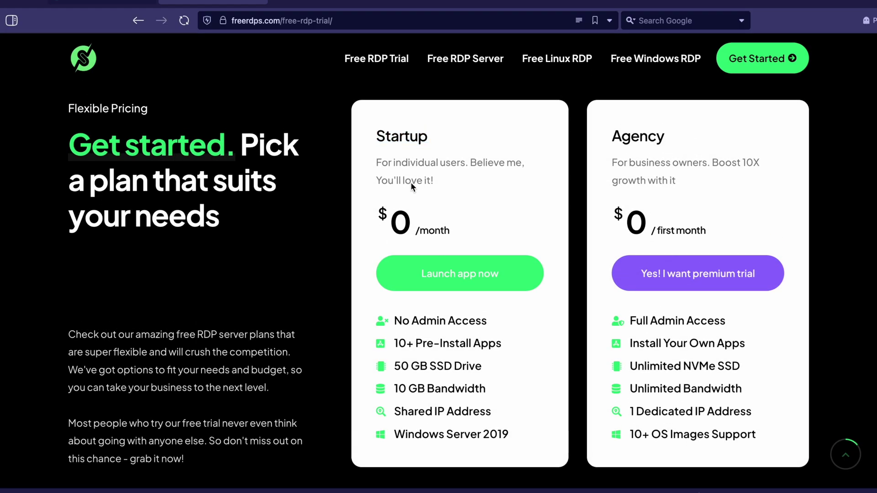
drag(381, 211, 452, 231)
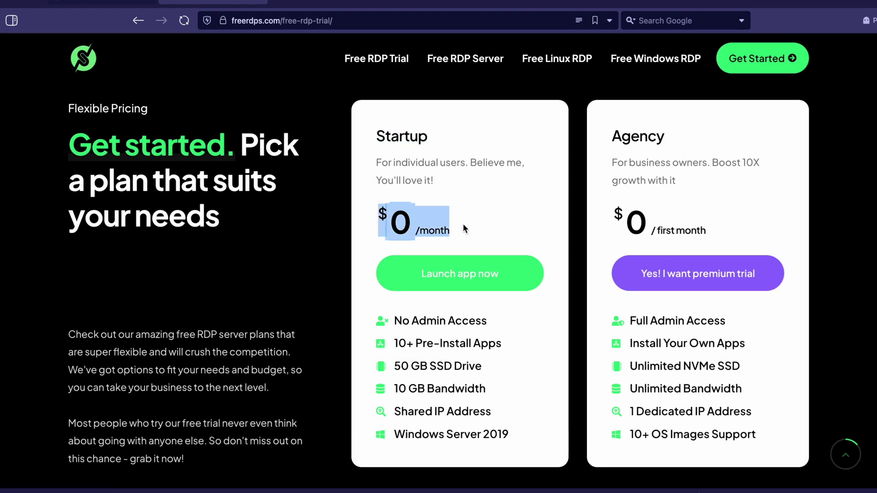
double_click(615, 136)
click(636, 214)
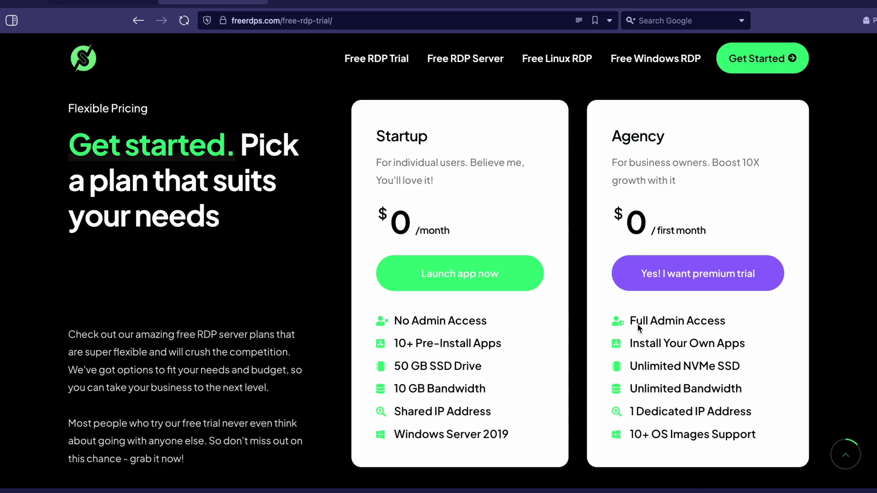
Review the Agency plan features, from Full Admin Access to 10+ OS Images, and start its premium trial
triple_click(637, 323)
triple_click(660, 351)
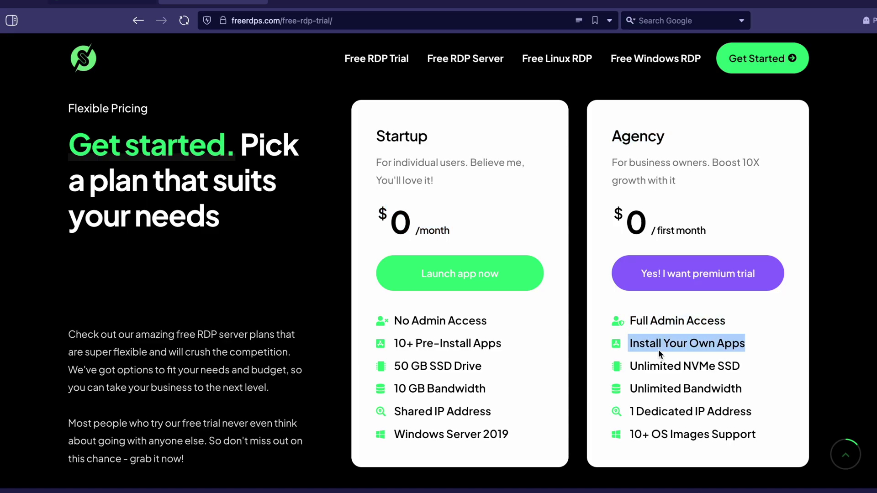
triple_click(676, 368)
triple_click(672, 392)
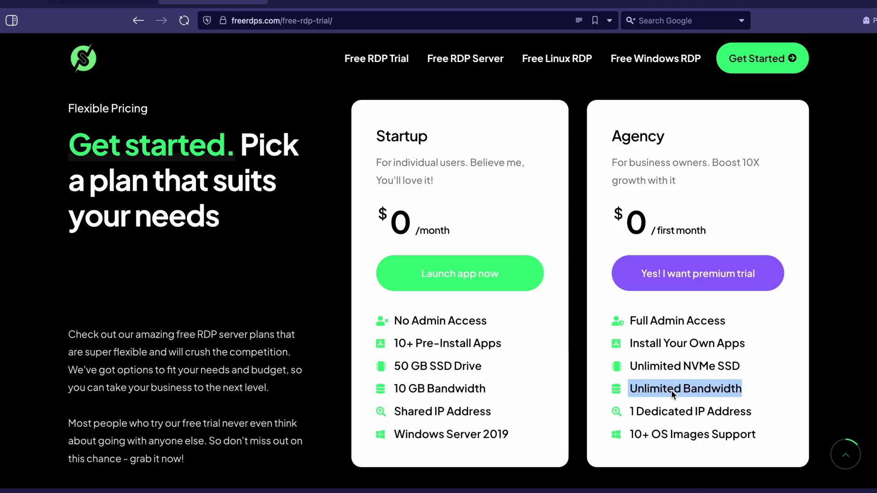
triple_click(678, 414)
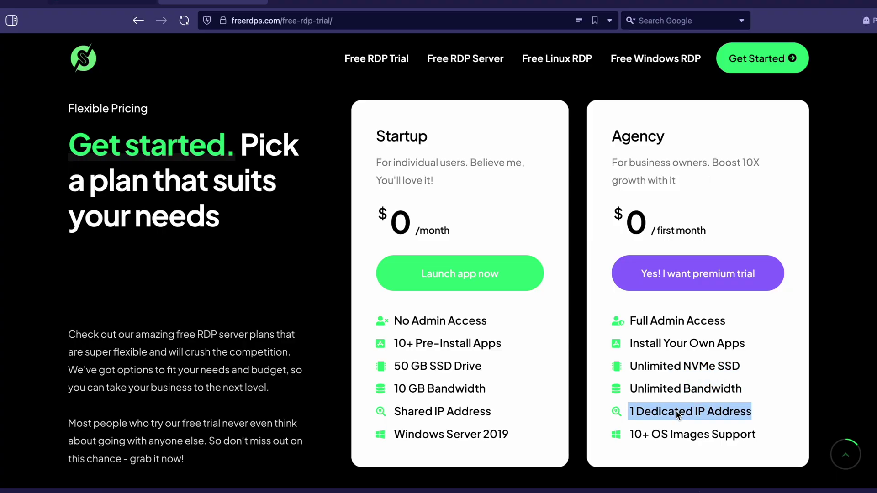
triple_click(704, 436)
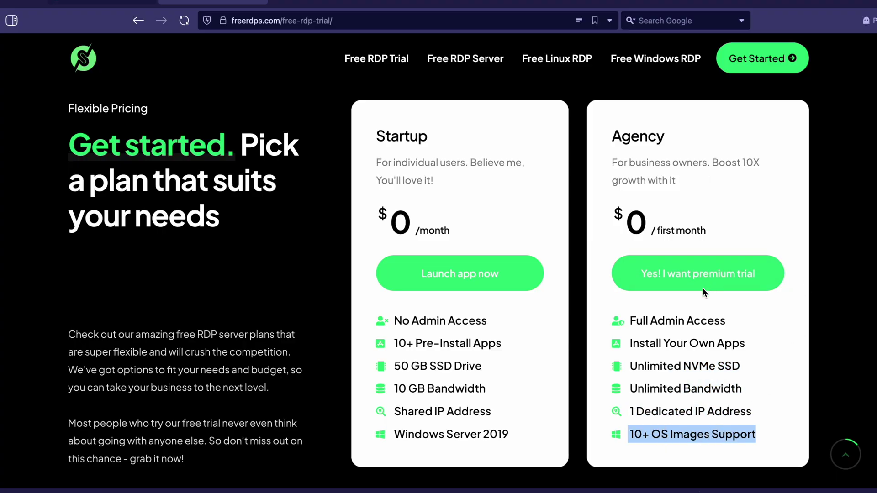
click(708, 278)
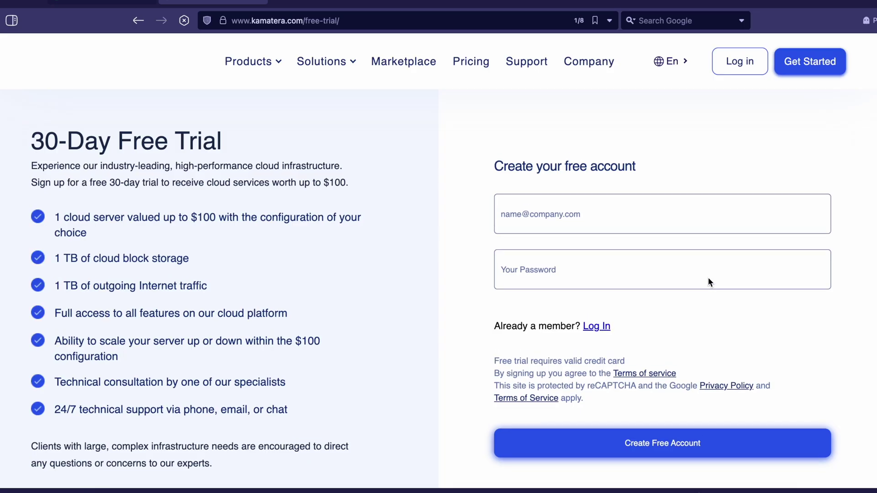
Highlight the 30-Day Free Trial heading and the first benefits: storage, Internet traffic, full access
double_click(157, 145)
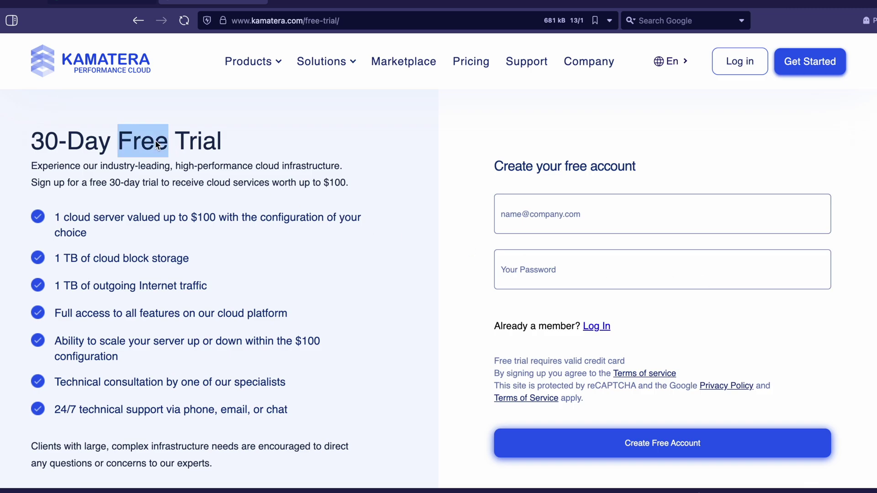
triple_click(157, 145)
click(180, 167)
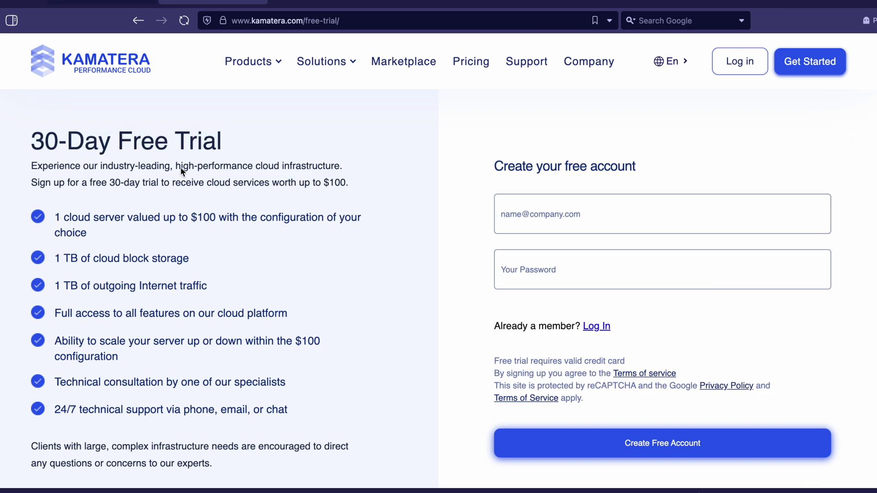
drag(57, 218, 96, 232)
click(205, 221)
triple_click(205, 220)
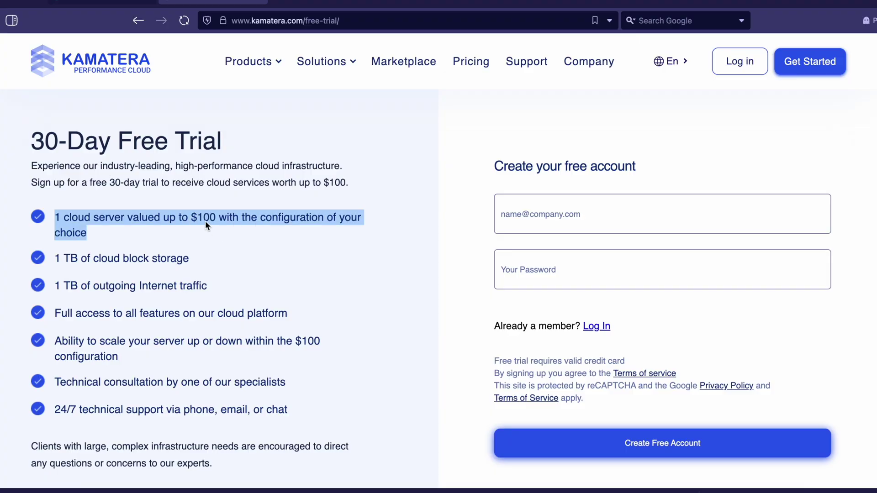
triple_click(91, 259)
triple_click(174, 284)
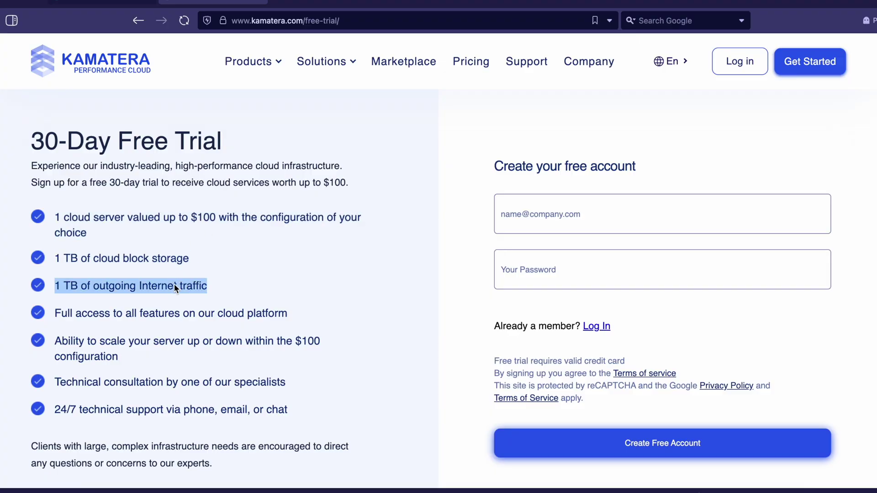
triple_click(194, 314)
Review the scaling, consultation and 24/7 support benefits, then switch to the Temp Mail tab
drag(55, 313, 110, 313)
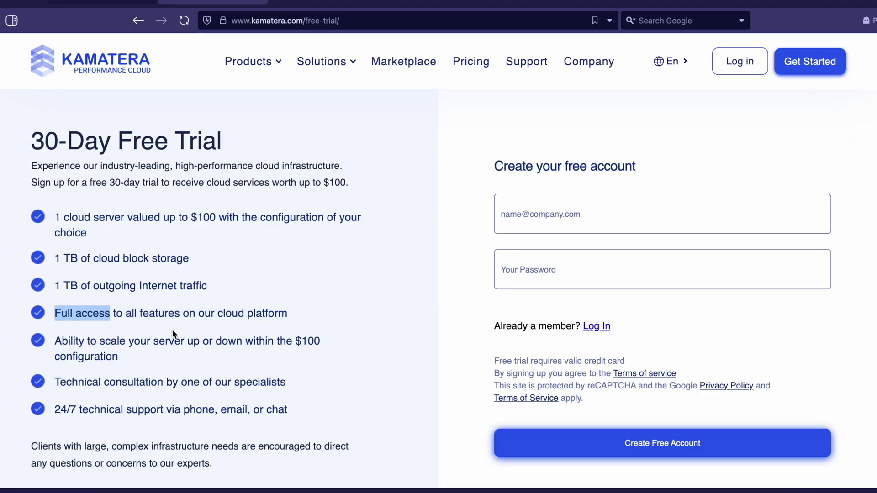
click(160, 338)
triple_click(296, 341)
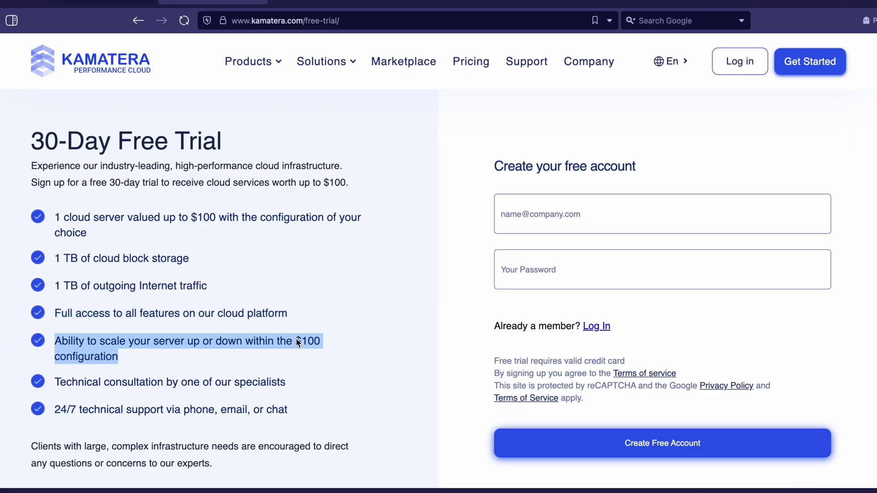
triple_click(262, 384)
triple_click(258, 409)
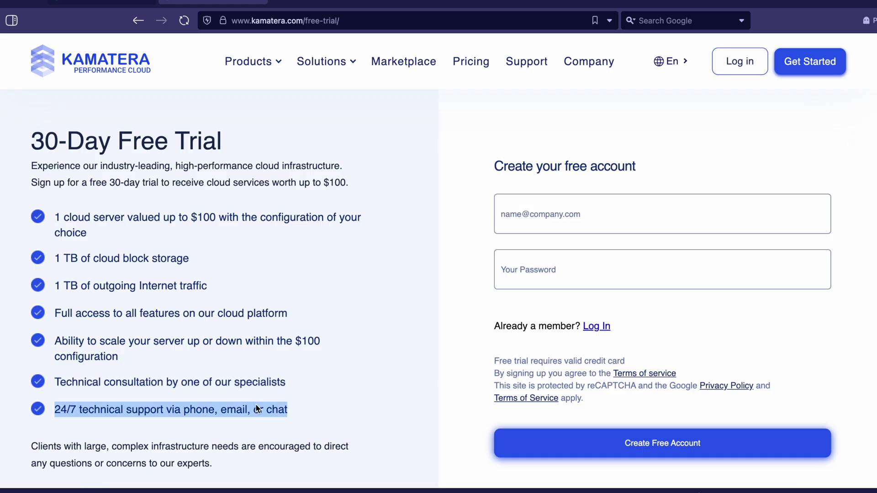
click(400, 363)
scroll(400, 363, down, 1)
scroll(401, 363, up, 1)
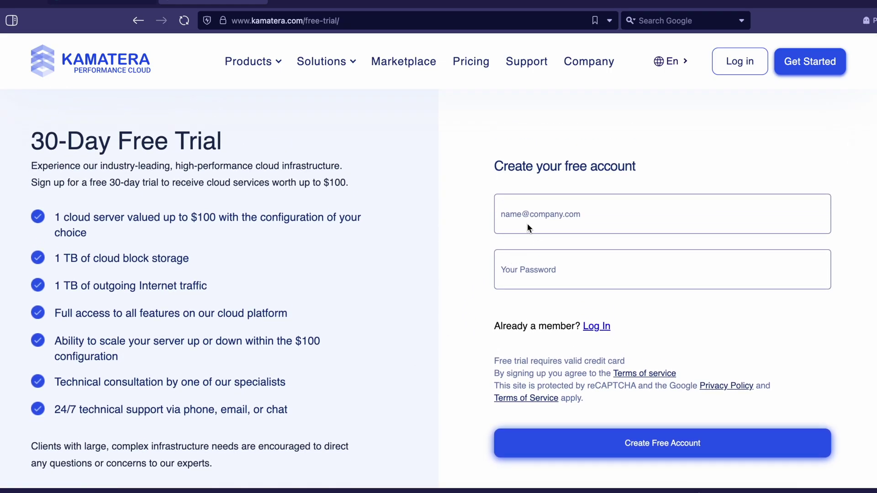
click(103, 4)
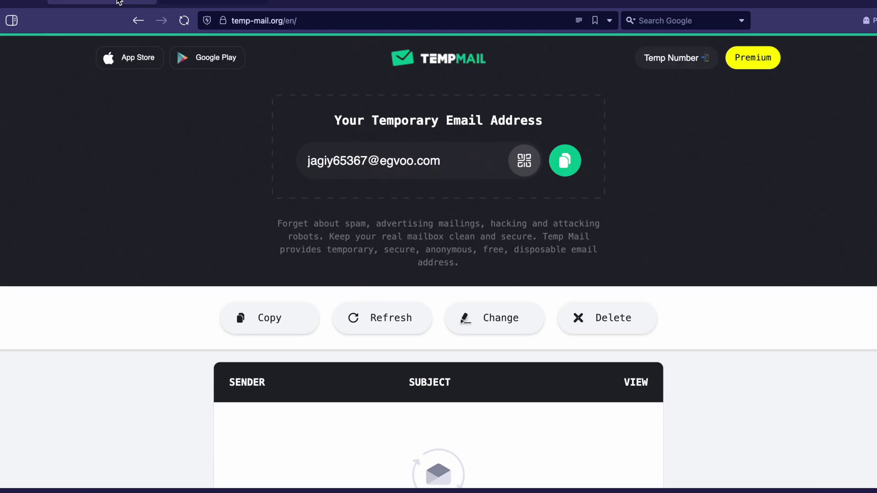
click(565, 161)
click(231, 5)
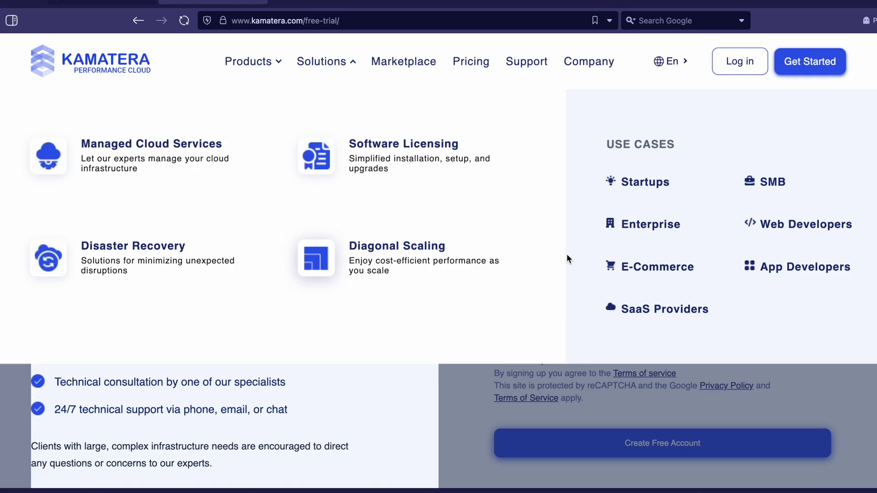
click(553, 214)
key(ctrl+v)
Enter a password meeting all requirements and submit the free account sign-up
click(553, 273)
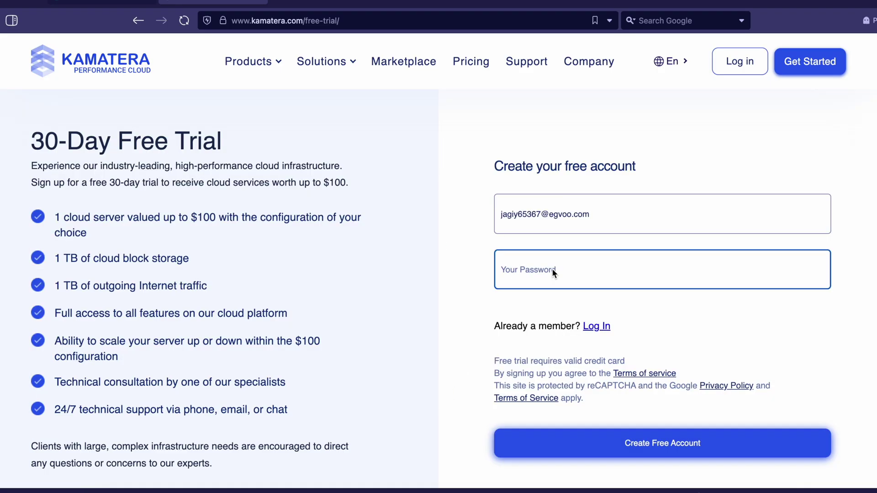
text(Jaabc)
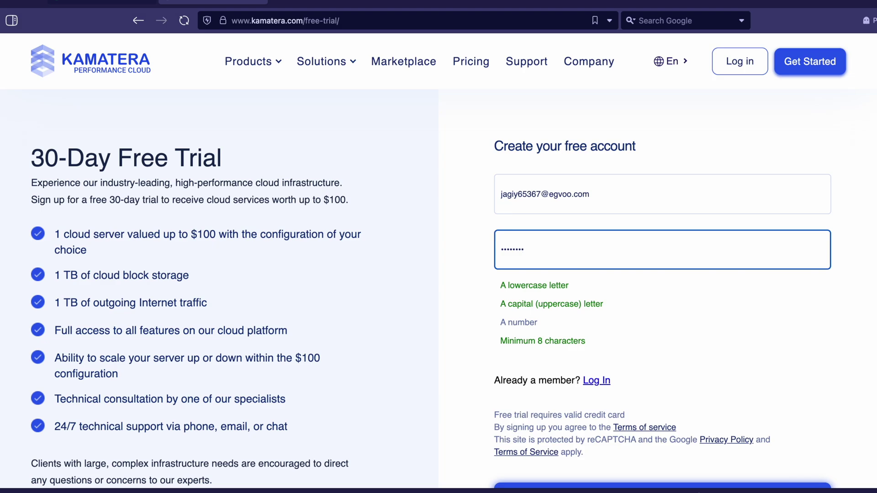
text(12)
key(BackSpace)
key(BackSpace)
key(BackSpace)
key(BackSpace)
key(BackSpace)
key(BackSpace)
key(BackSpace)
key(BackSpace)
key(BackSpace)
key(BackSpace)
text(Aabcdefg1)
scroll(520, 334, down, 2)
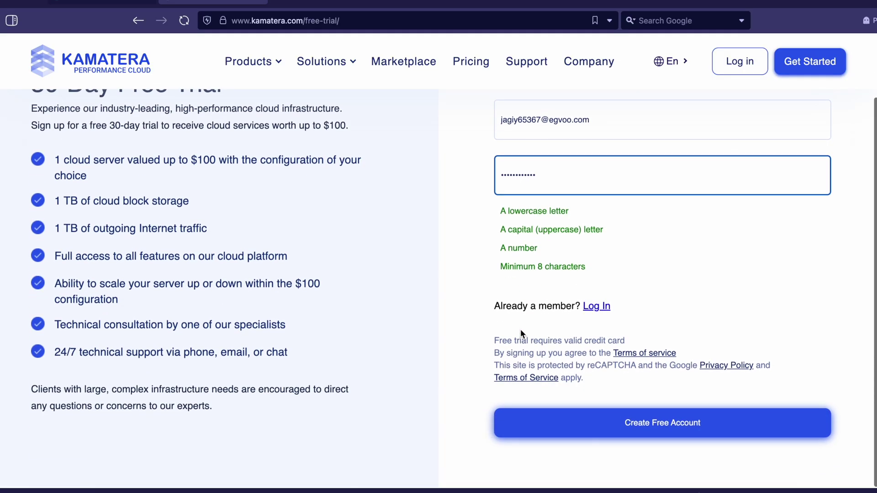
click(650, 433)
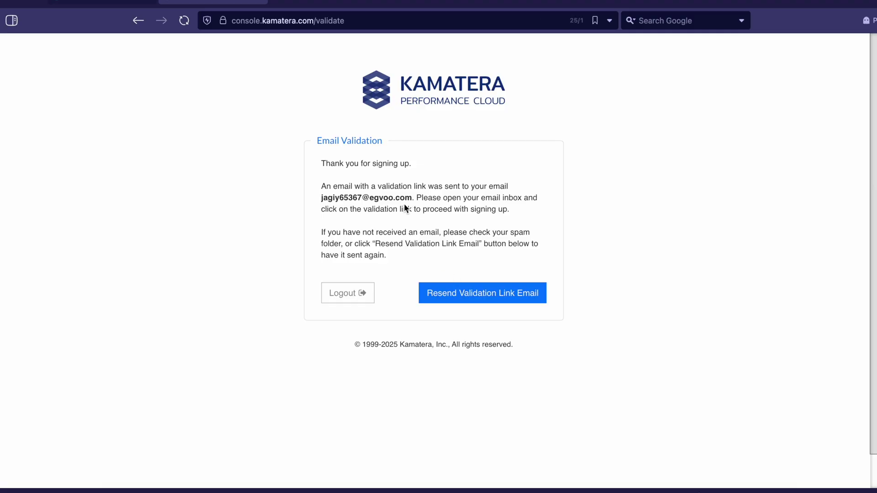
Read the validation notice paragraph, then go to the Temp Mail inbox
triple_click(371, 196)
click(427, 208)
click(118, 7)
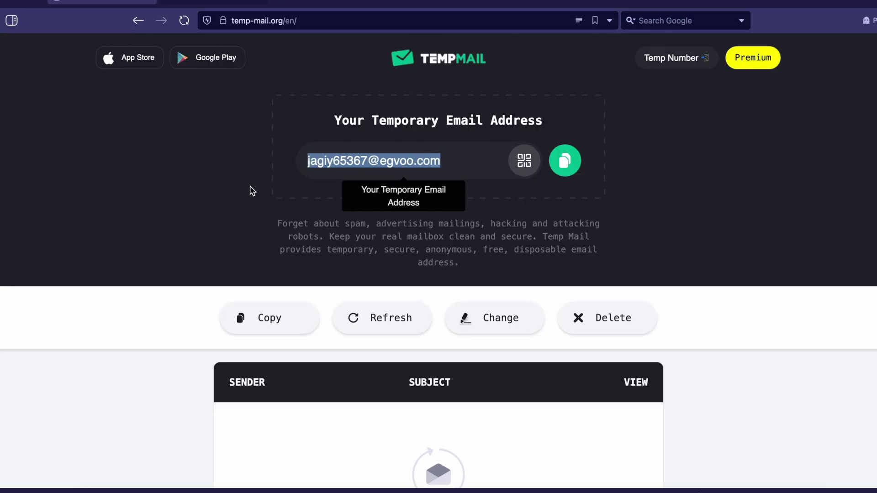
scroll(196, 293, down, 3)
scroll(197, 294, down, 2)
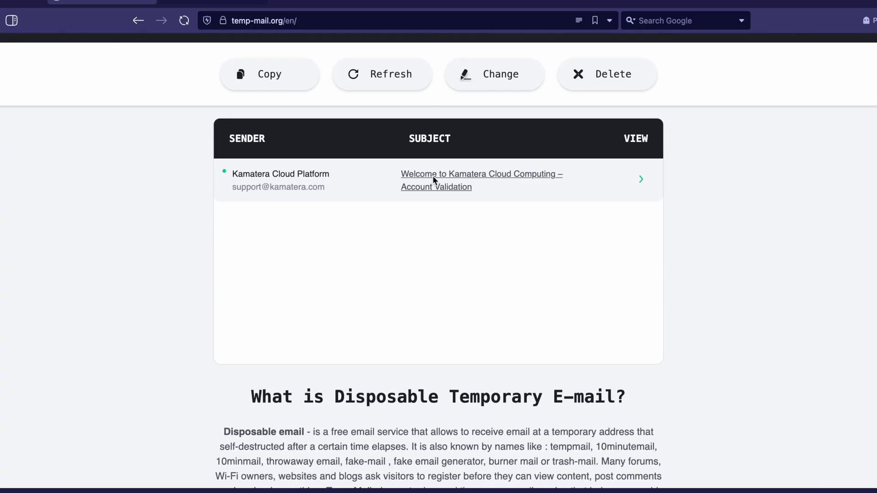
Open the Kamatera account validation email and follow its validation link
click(482, 181)
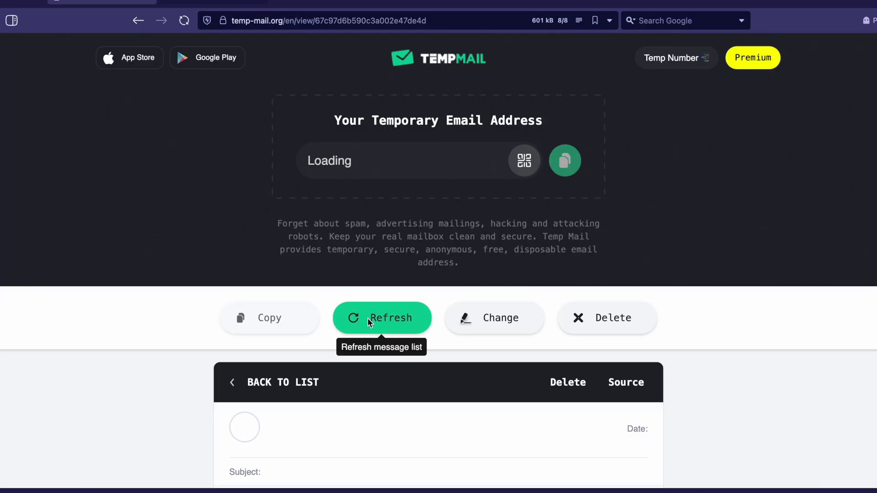
scroll(368, 316, down, 3)
scroll(368, 318, down, 4)
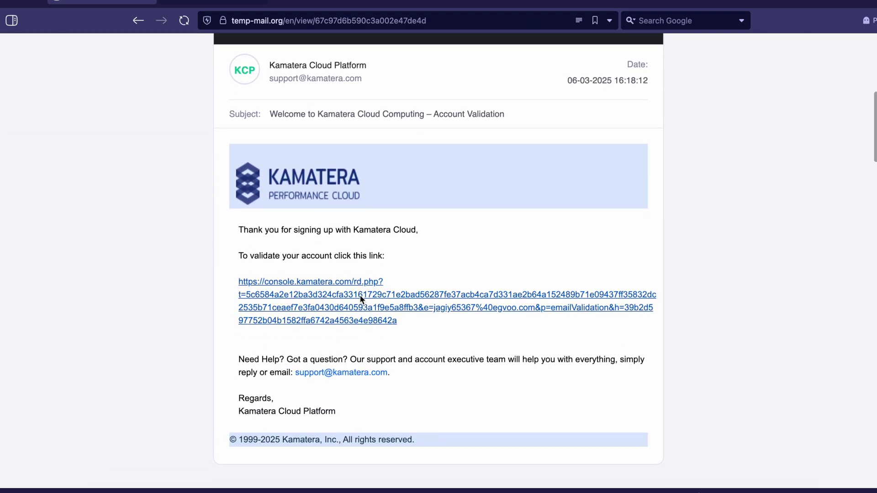
click(360, 295)
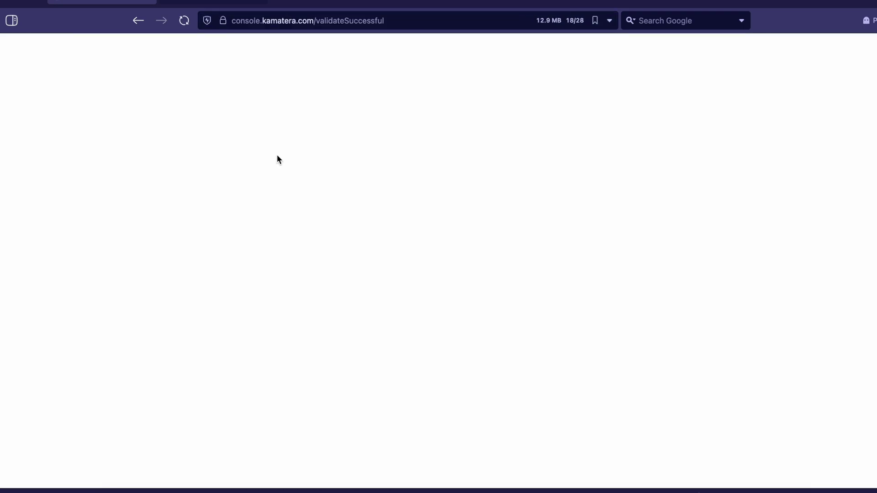
Go back, switch to the Kamatera validation tab and reload it
click(139, 21)
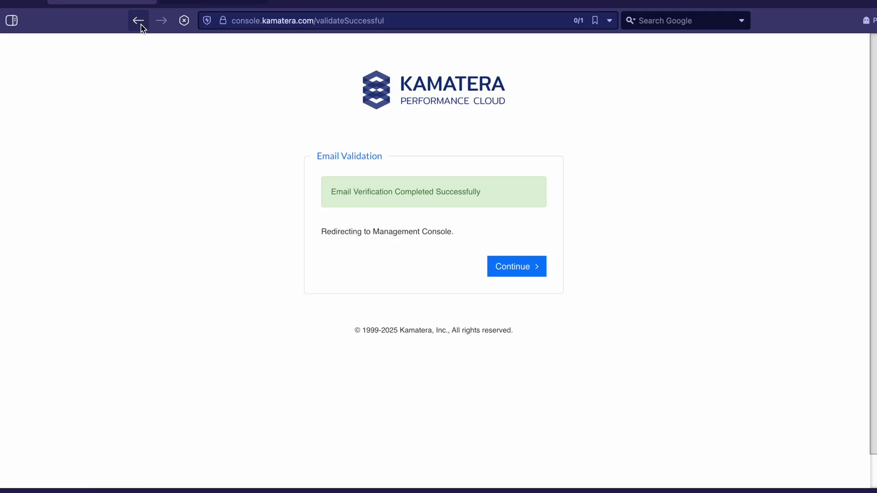
click(212, 2)
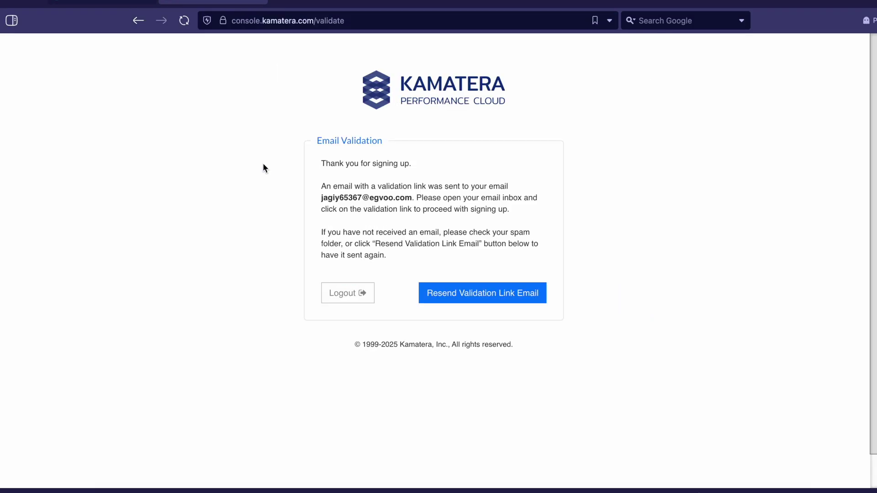
click(184, 21)
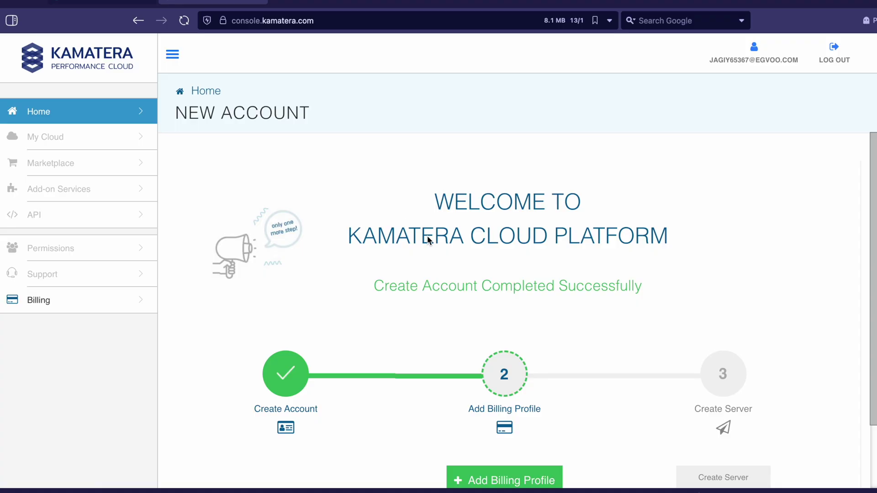
Highlight the WELCOME TO KAMATERA CLOUD PLATFORM heading and scroll the welcome page
triple_click(539, 212)
triple_click(493, 236)
click(510, 235)
scroll(511, 238, down, 2)
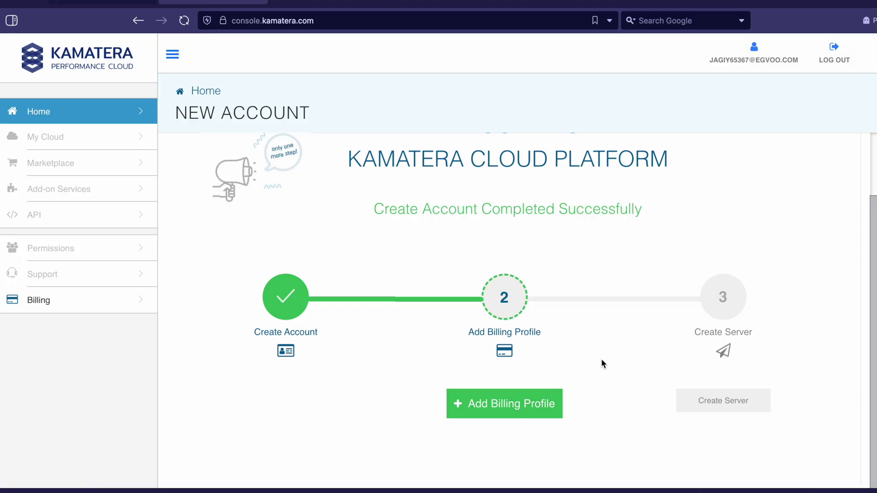
scroll(602, 361, up, 2)
scroll(602, 361, down, 2)
Start adding a billing profile and autofill the form from a saved address
click(508, 409)
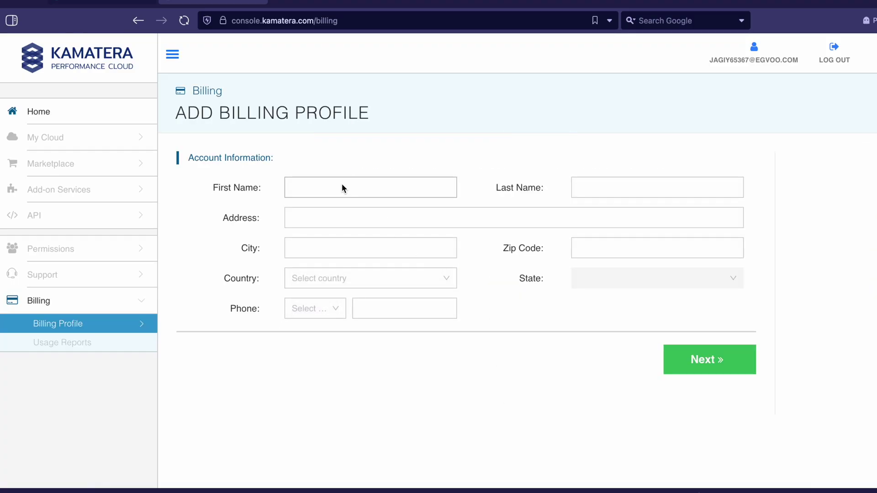
click(337, 190)
click(366, 188)
click(387, 215)
Set the state to New York, replace the phone number, and submit the account information
click(610, 313)
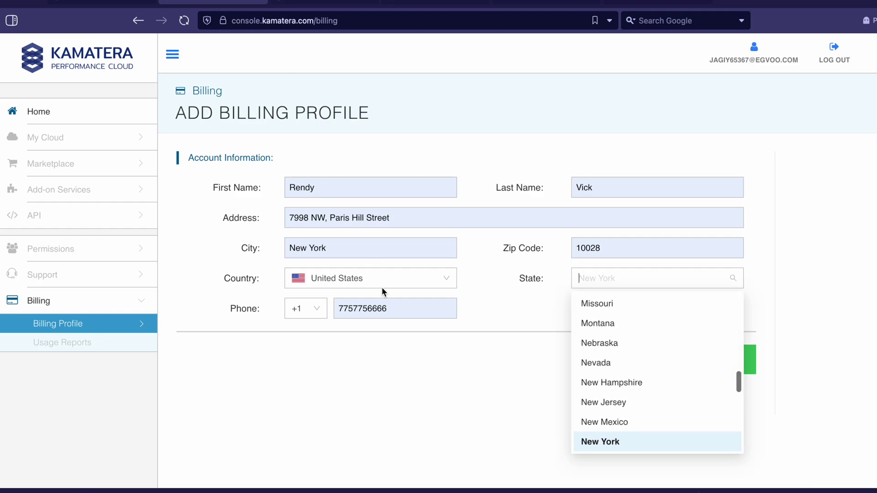
click(397, 307)
double_click(397, 308)
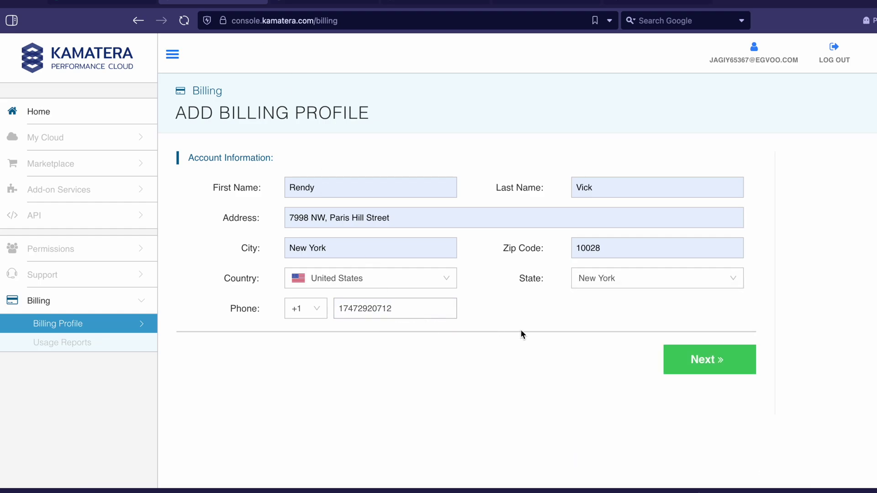
click(723, 368)
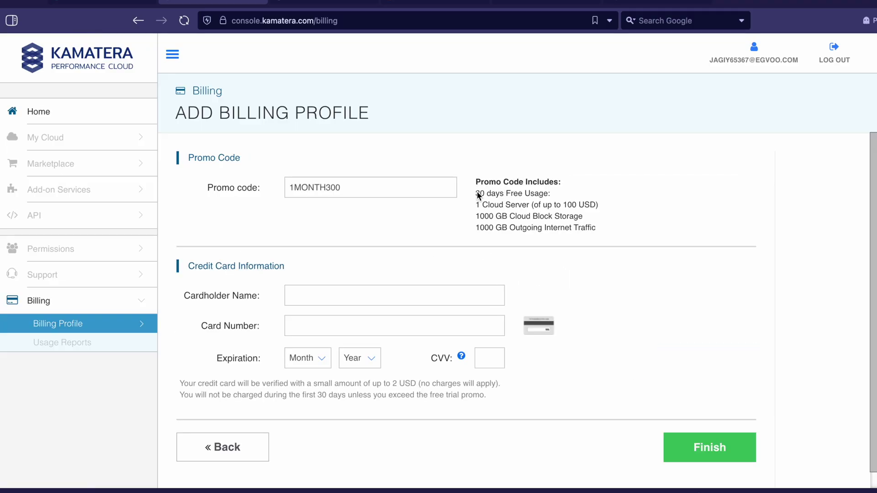
Highlight the four promo code 1MONTH300 benefit lines
drag(476, 194, 589, 230)
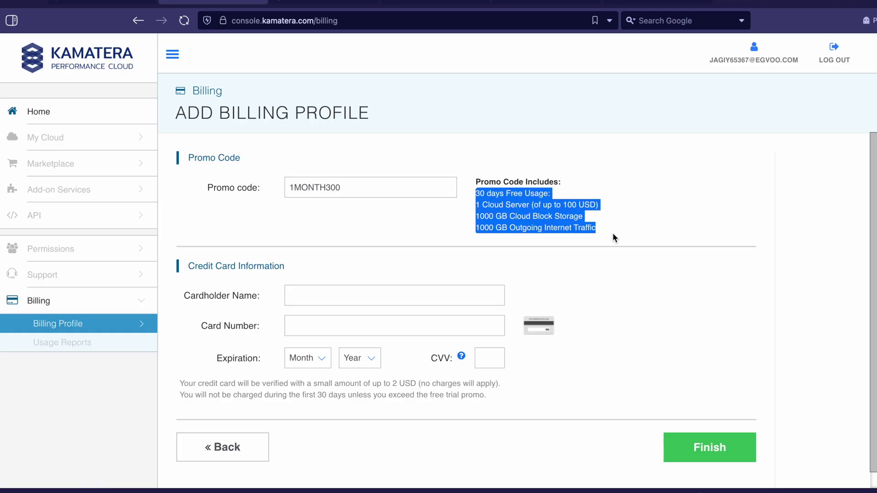
click(477, 192)
drag(475, 194, 609, 236)
scroll(609, 236, down, 1)
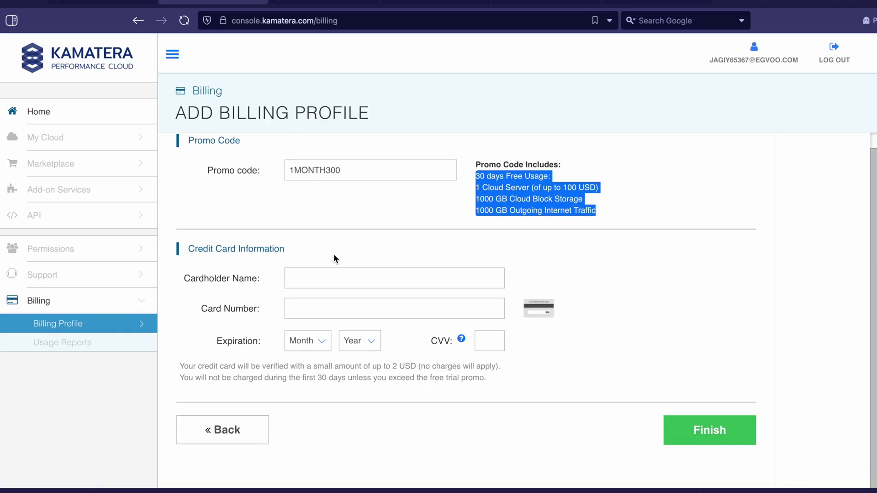
Go to the cardholder name field under Credit Card Information and submit the billing profile
click(314, 278)
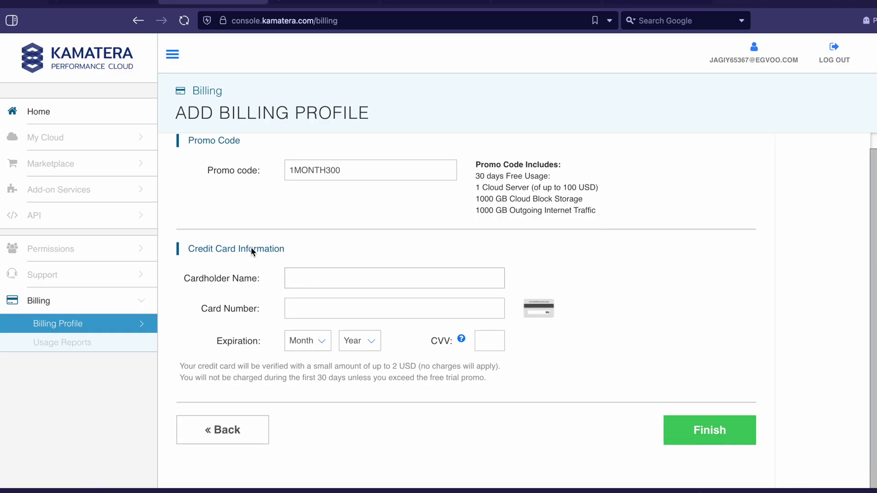
triple_click(251, 249)
click(318, 284)
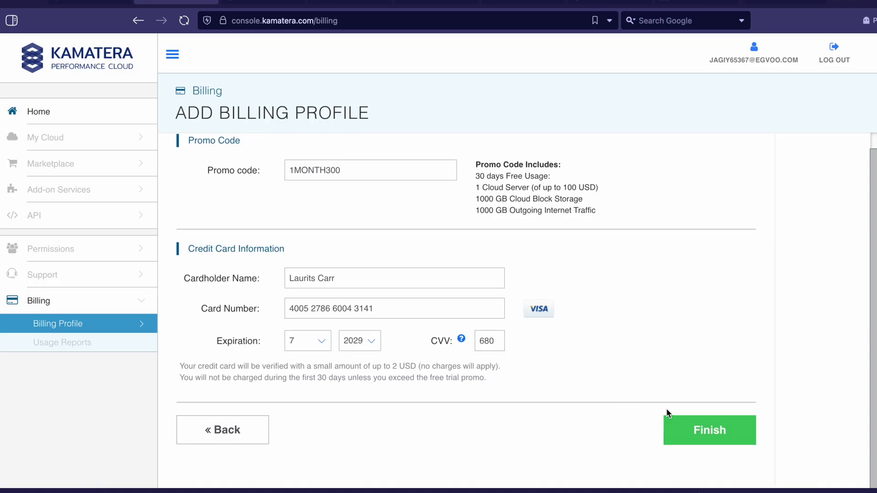
click(719, 437)
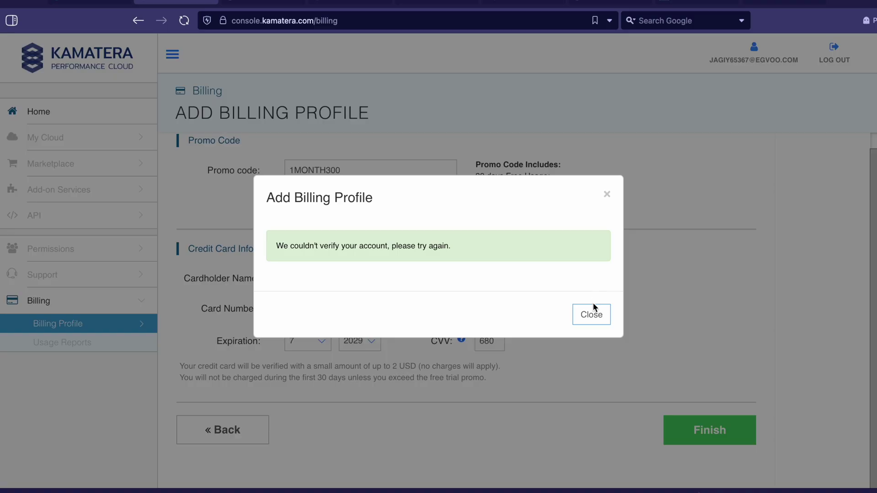
Dismiss the account verification error and resubmit the billing profile with Finish
click(591, 315)
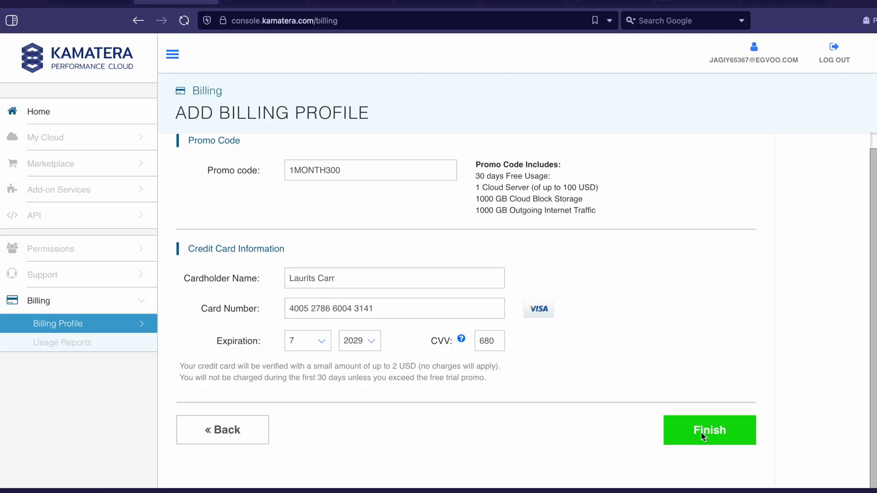
click(713, 434)
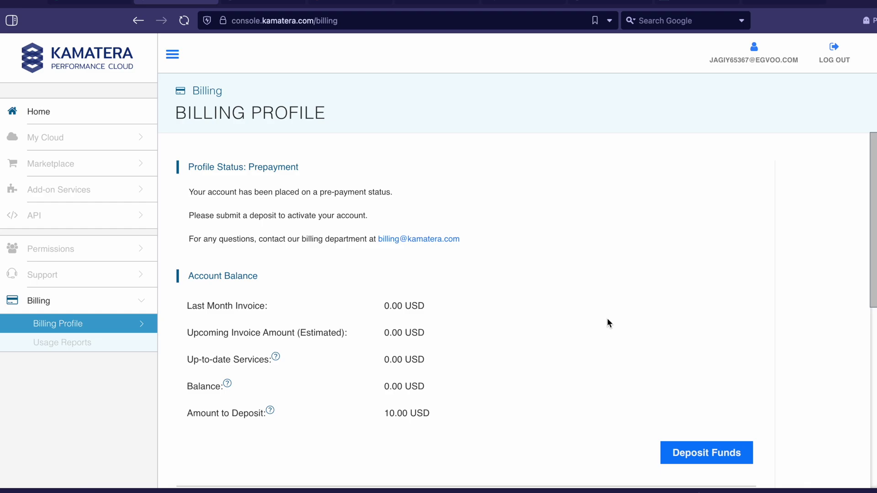
scroll(508, 376, down, 4)
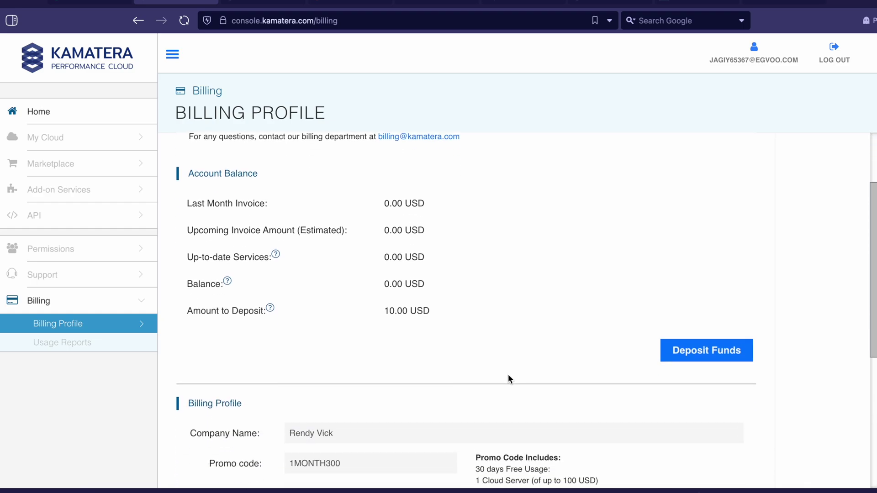
scroll(510, 378, down, 4)
scroll(510, 378, up, 8)
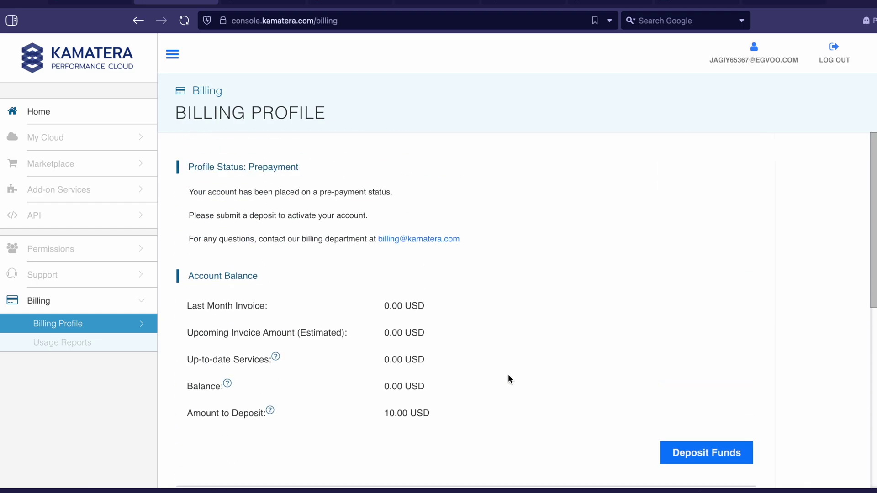
triple_click(289, 195)
double_click(374, 197)
triple_click(373, 197)
click(269, 227)
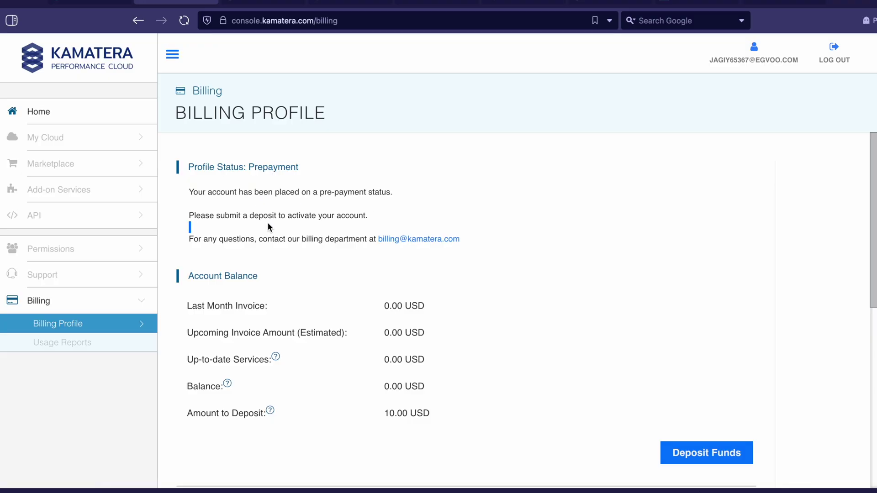
triple_click(341, 216)
click(340, 215)
double_click(313, 240)
triple_click(313, 240)
scroll(314, 241, down, 2)
click(401, 217)
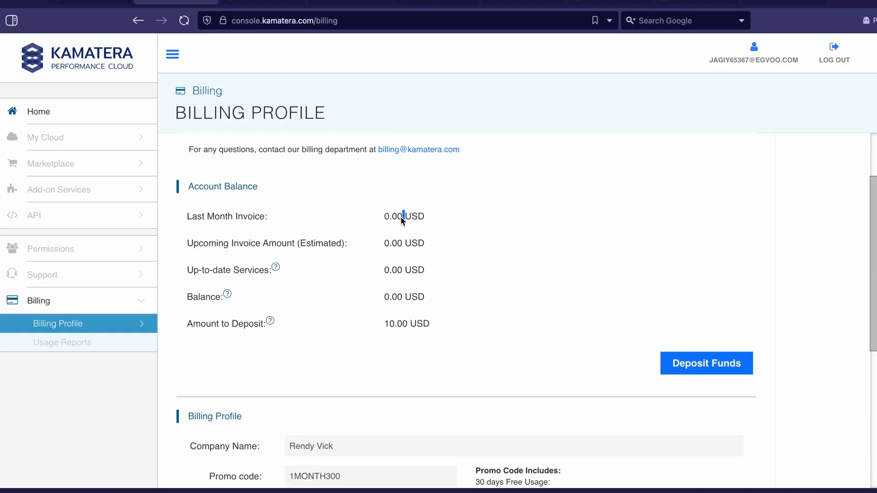
triple_click(403, 245)
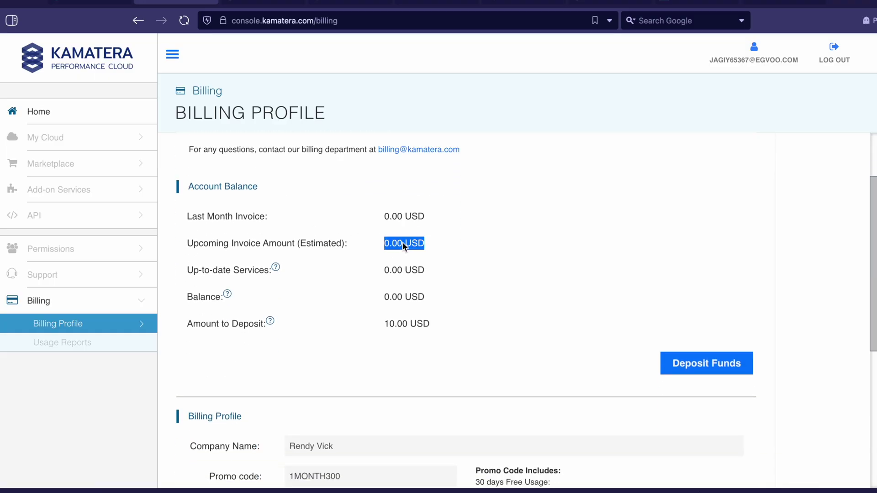
triple_click(400, 271)
triple_click(404, 297)
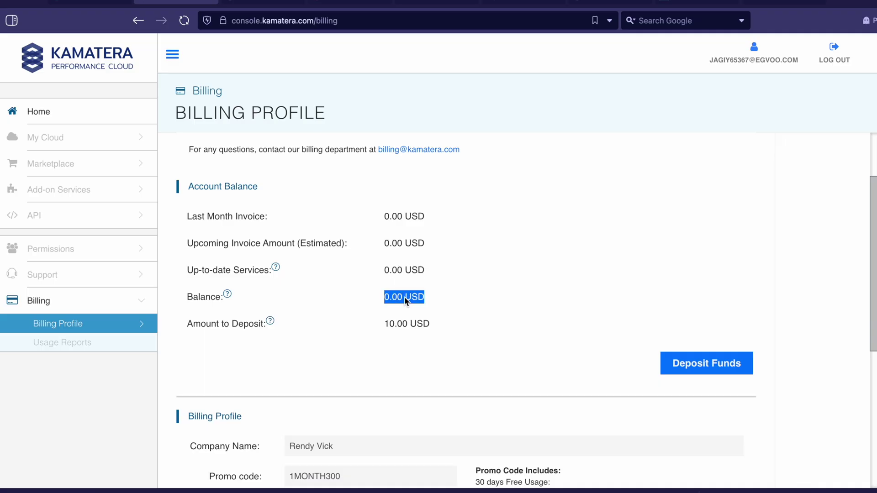
triple_click(405, 328)
scroll(461, 354, down, 6)
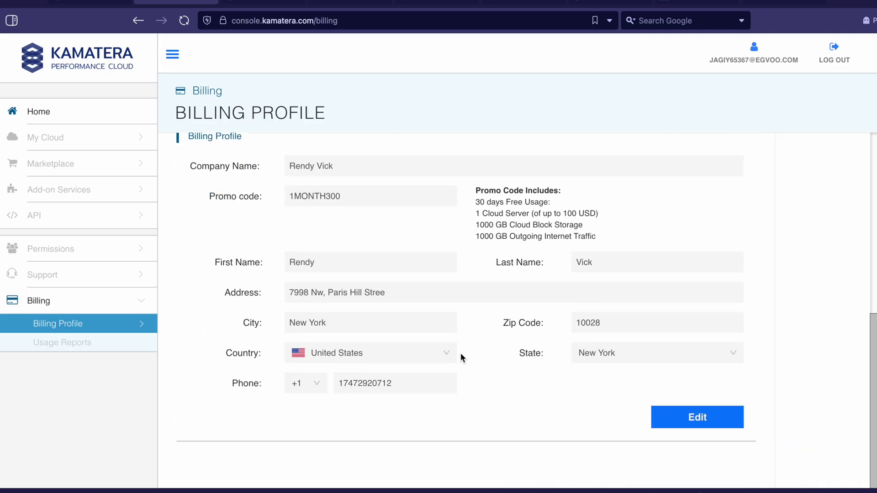
scroll(669, 260, up, 3)
click(695, 232)
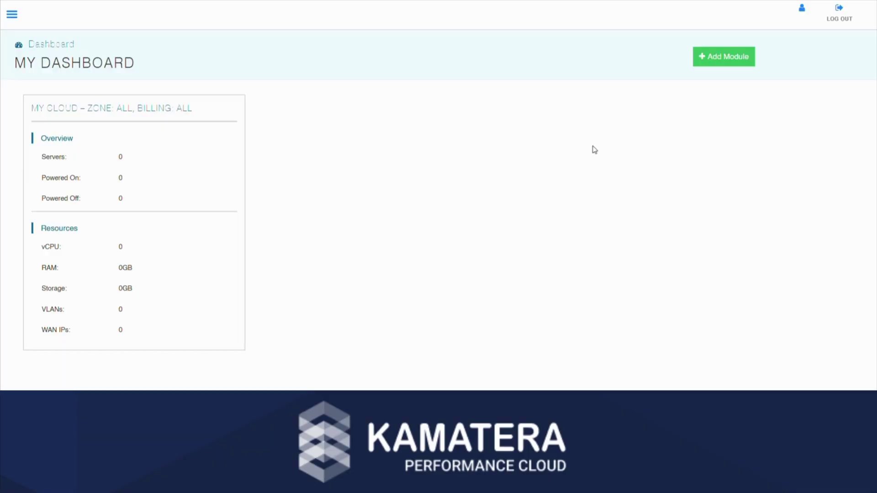
Create a new server from My Cloud in the sidebar and pick the Australia zone under Asia
click(15, 15)
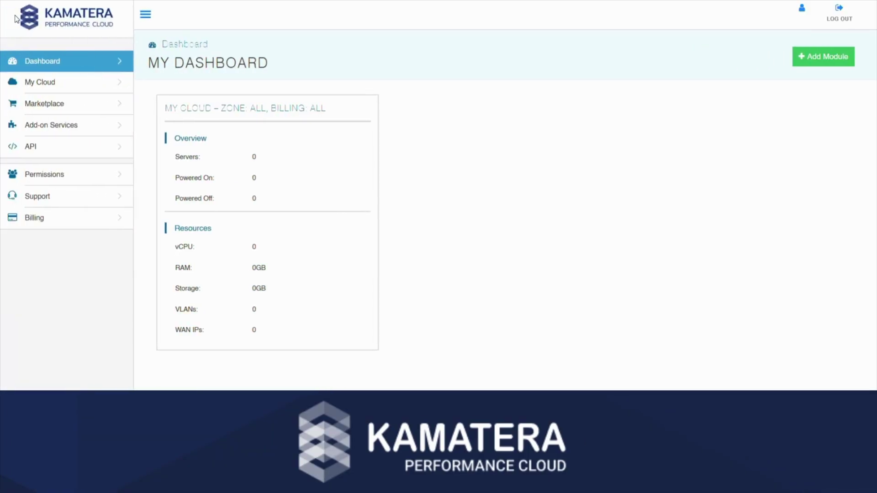
click(48, 80)
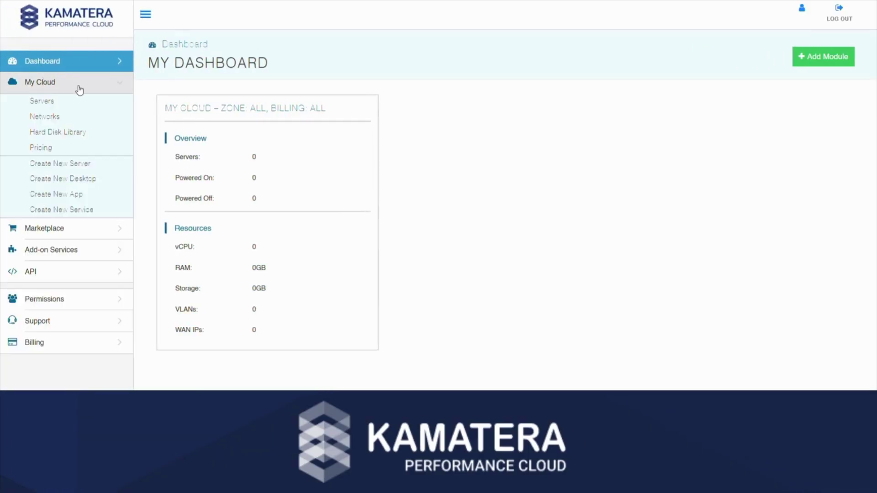
click(99, 166)
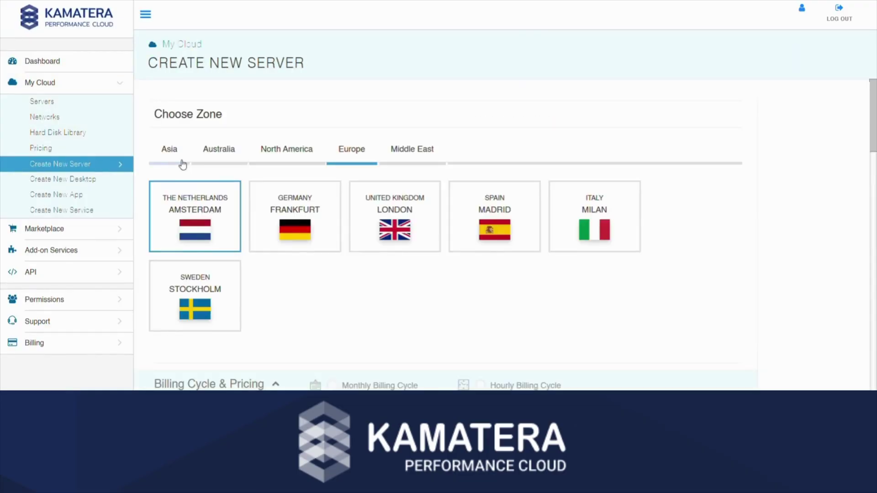
click(180, 159)
click(219, 156)
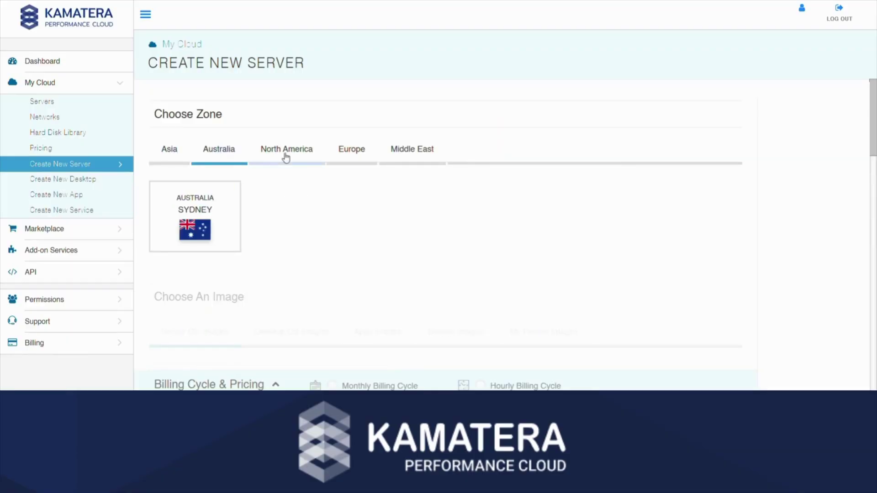